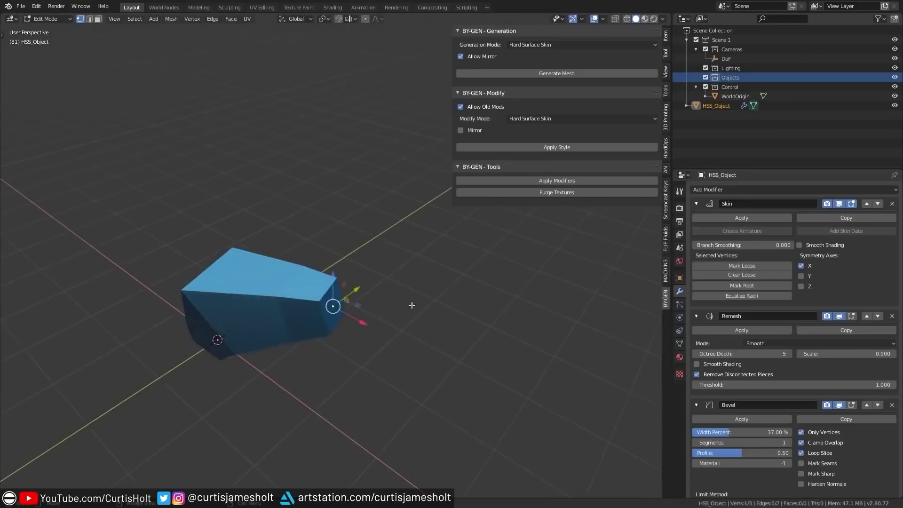
Extrude the mesh into an L shape and orbit the bench view into perspective
key(e)
key(Tab)
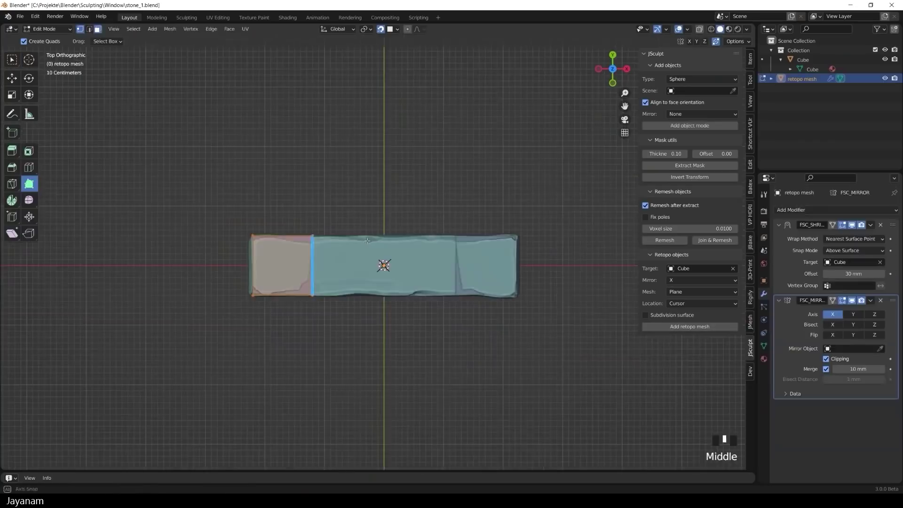
middle_drag(362, 273, 388, 305)
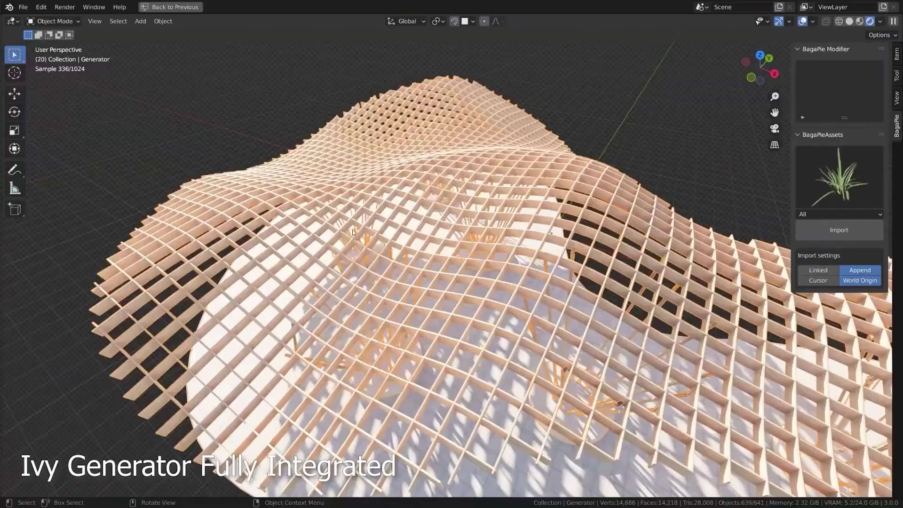
Grow BagaPie ivy over the lattice with radius 9 m, height 20 m and 82 loops
key(j)
click(384, 170)
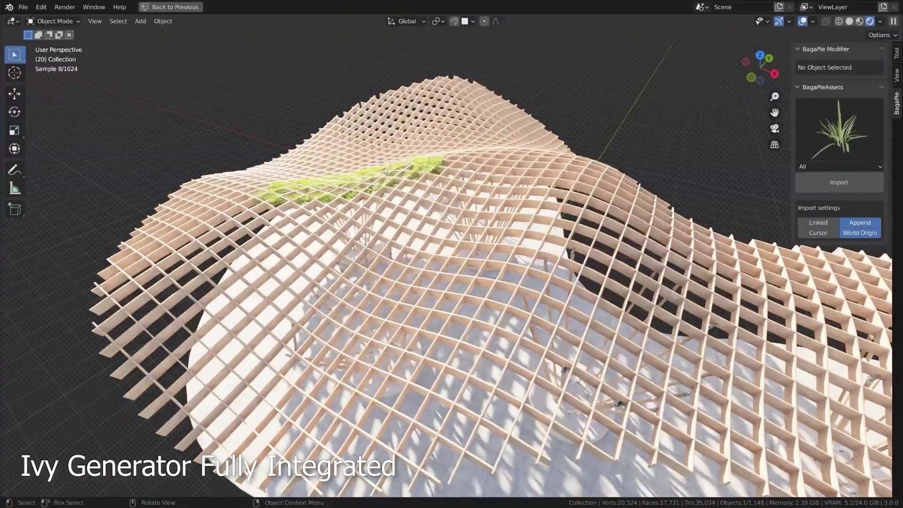
click(438, 166)
click(539, 169)
drag(830, 199, 860, 220)
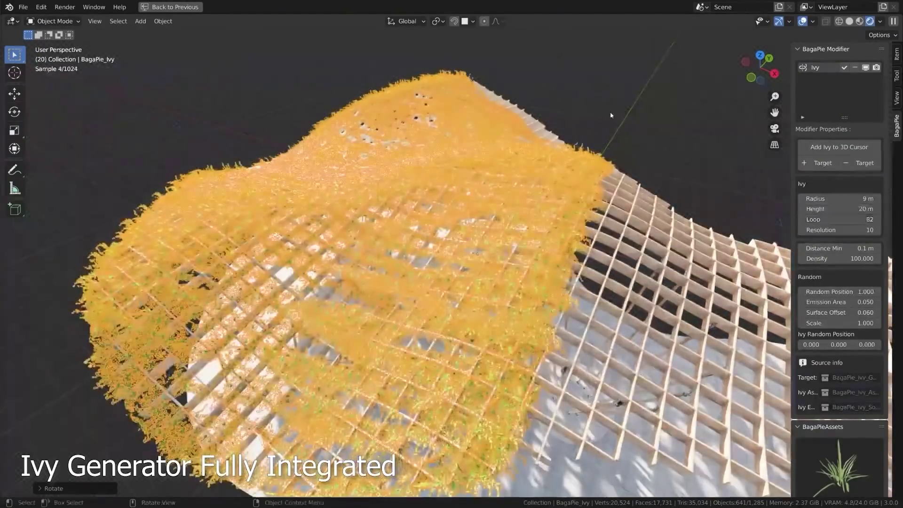
key(alt+a)
middle_drag(423, 235, 370, 156)
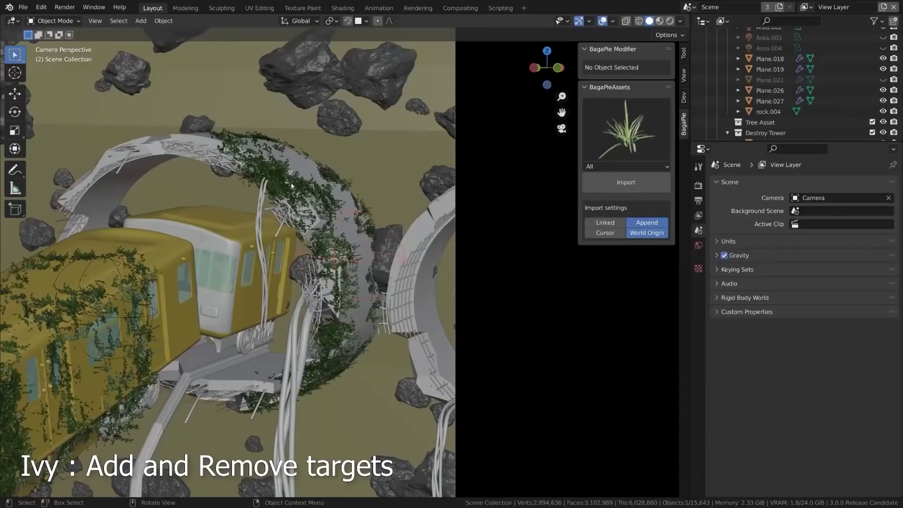
Generate a new ivy using the NurbsPath as its target
click(291, 186)
shift+click(298, 303)
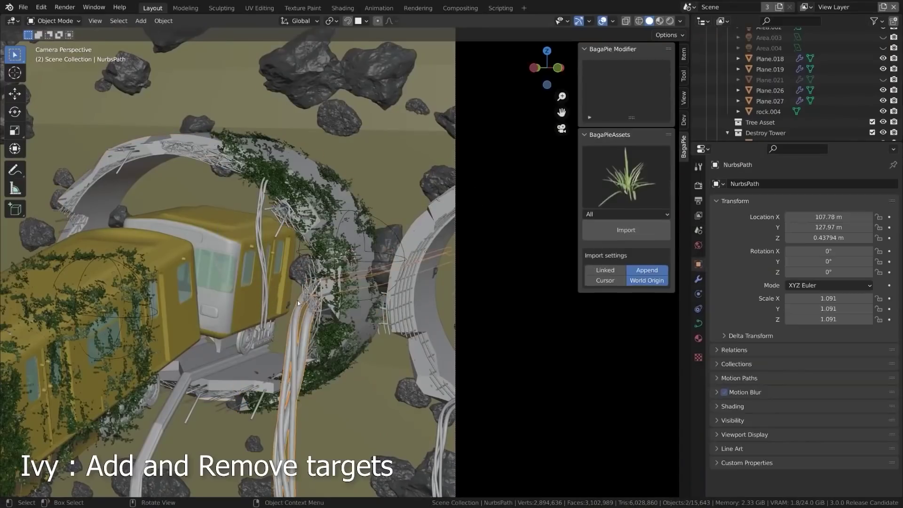
key(j)
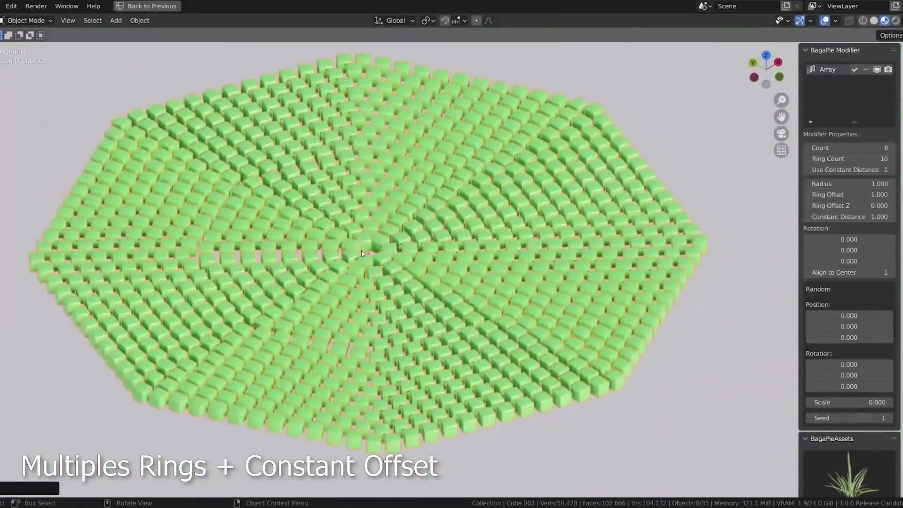
Set the ring array to 37 cubes with tighter rings and add wavy Displace Instances
drag(849, 148, 866, 148)
drag(849, 194, 842, 148)
drag(875, 195, 865, 194)
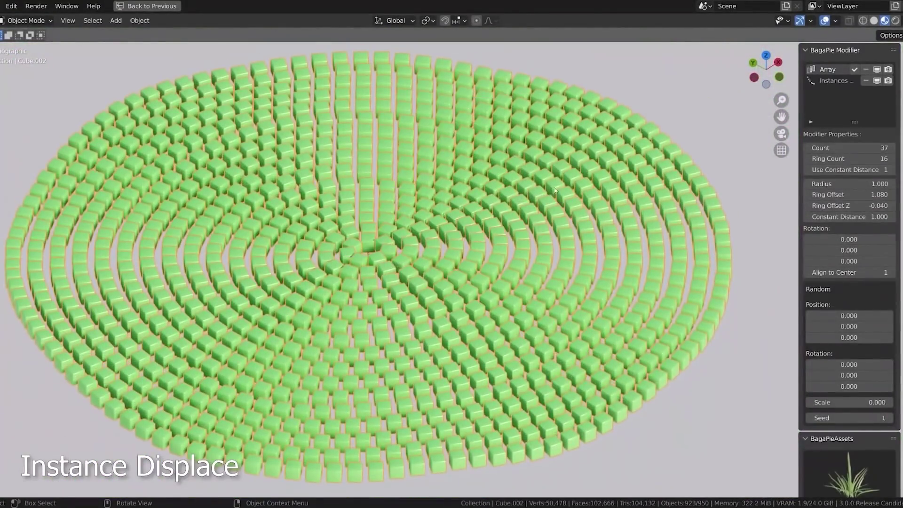
click(834, 81)
mouse_move(842, 169)
mouse_down()
mouse_move(875, 169)
mouse_move(842, 180)
mouse_move(870, 180)
mouse_up()
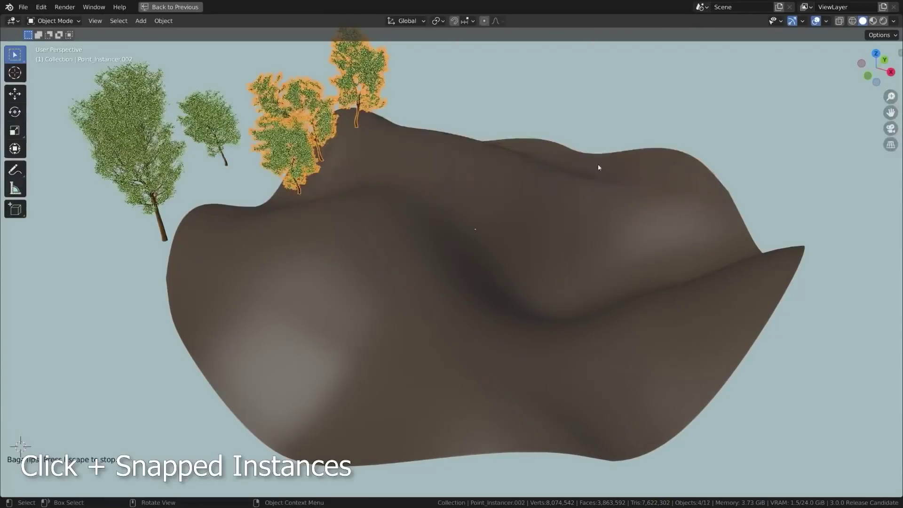
Paint tree instances across the terrain and place a single tree on the surface
mouse_move(598, 167)
mouse_down()
mouse_move(688, 331)
mouse_move(554, 182)
mouse_move(328, 218)
mouse_up()
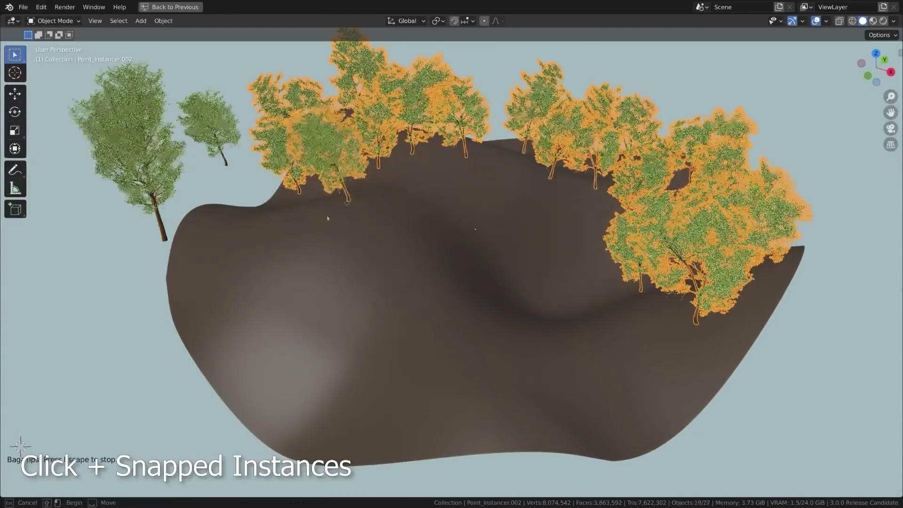
click(546, 320)
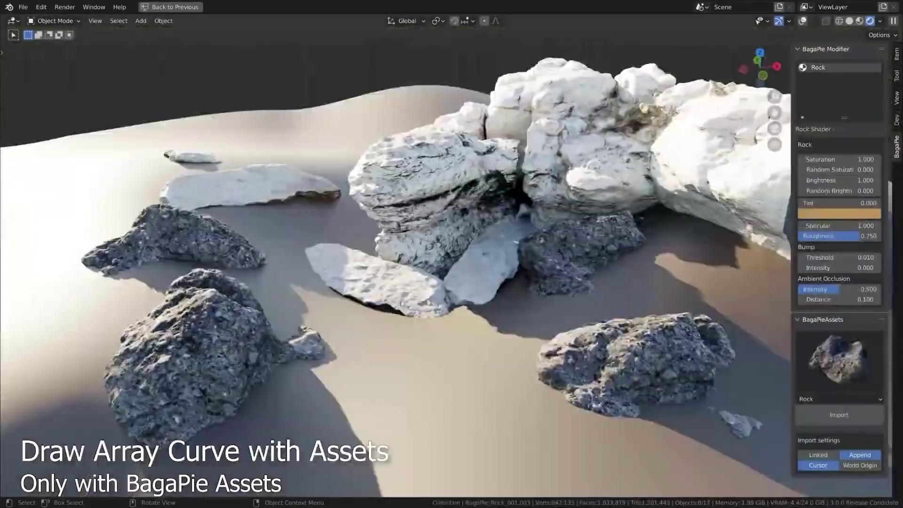
key(j)
Draw plant array curves around the dark and white rocks and into the rock crevice
click(290, 294)
drag(281, 323, 267, 386)
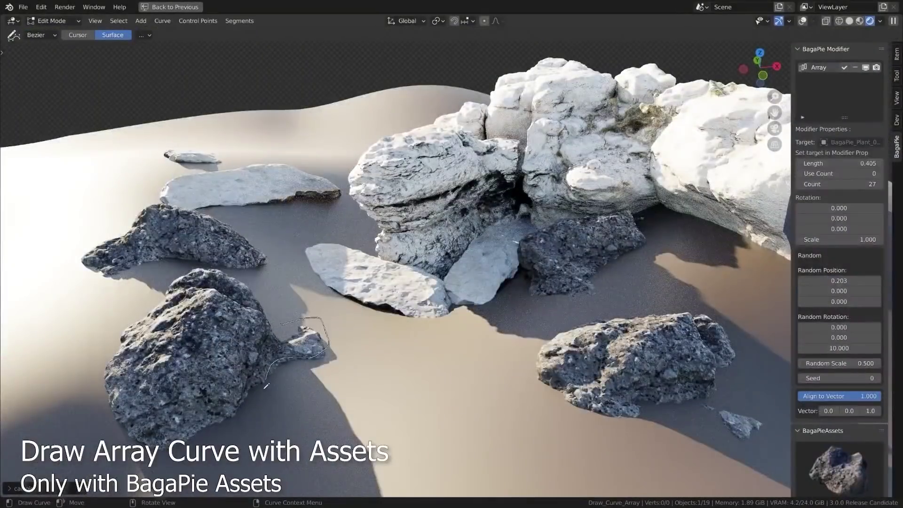
drag(211, 262, 207, 264)
drag(612, 150, 632, 136)
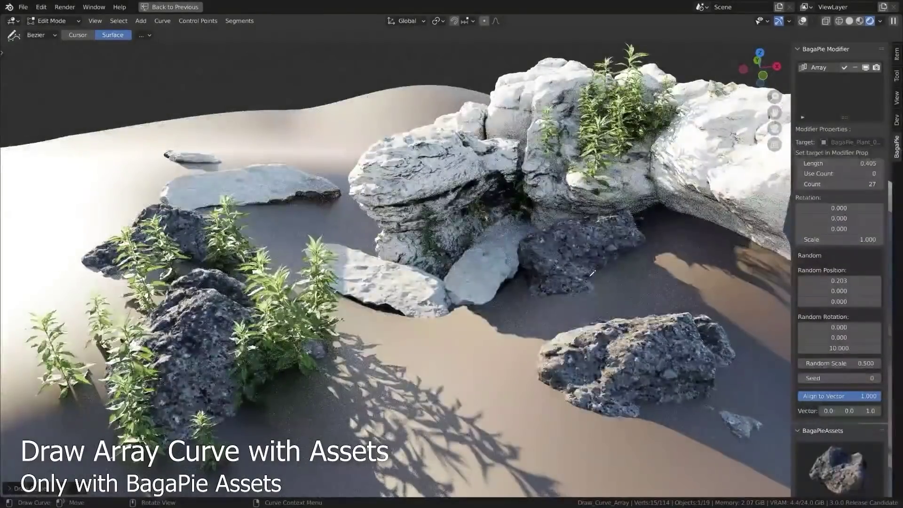
drag(662, 207, 762, 273)
mouse_move(724, 406)
mouse_down()
mouse_move(683, 405)
mouse_move(592, 350)
mouse_up()
drag(503, 225, 517, 233)
drag(470, 134, 472, 85)
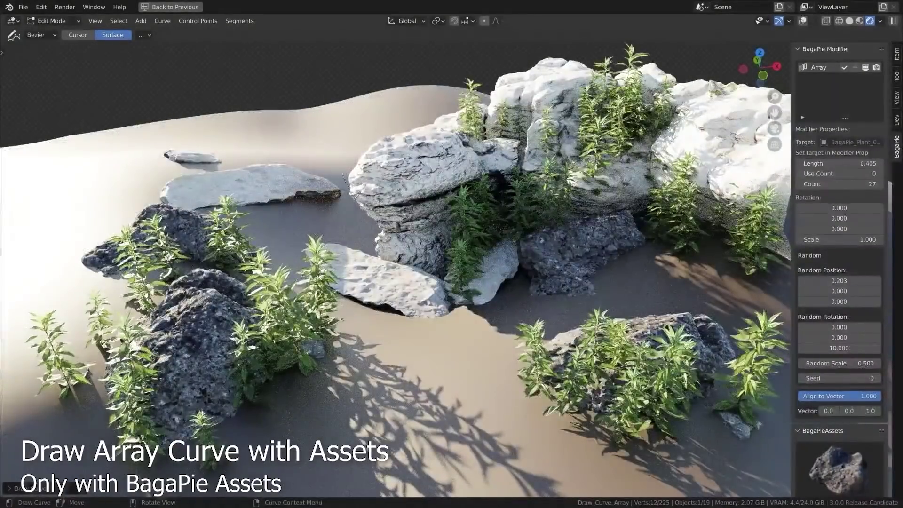
drag(357, 195, 344, 228)
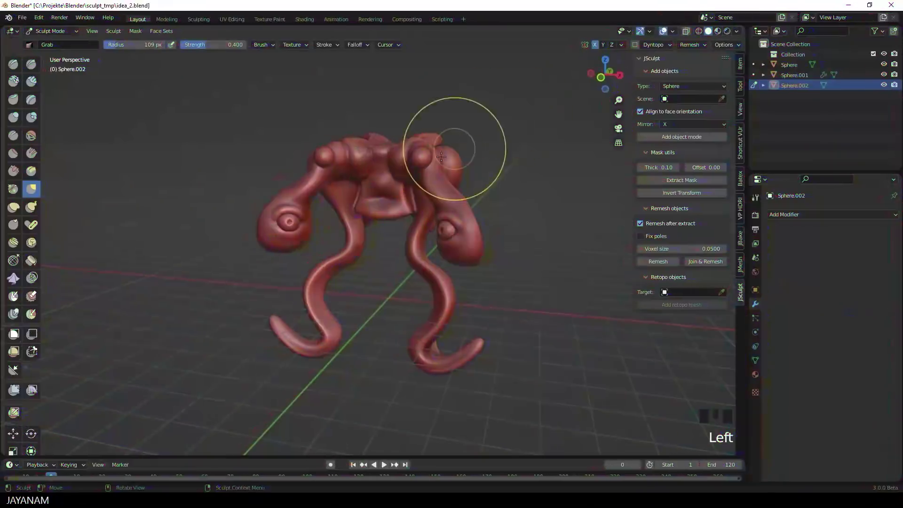
mouse_move(447, 151)
mouse_down()
mouse_move(425, 84)
mouse_move(470, 125)
mouse_up()
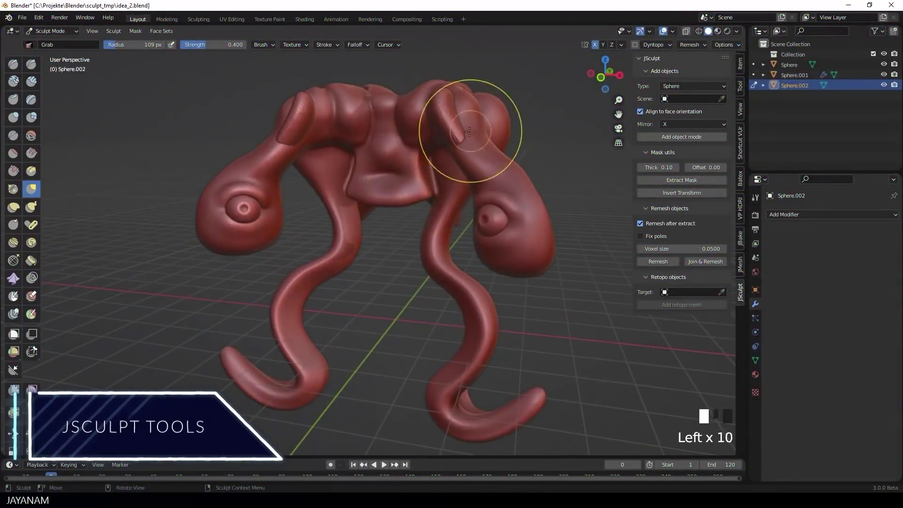
Select the red sculpt together with the Sphere and enter Sculpt Mode
middle_drag(470, 125, 378, 204)
key(ctrl+Tab)
click(382, 149)
shift+click(285, 115)
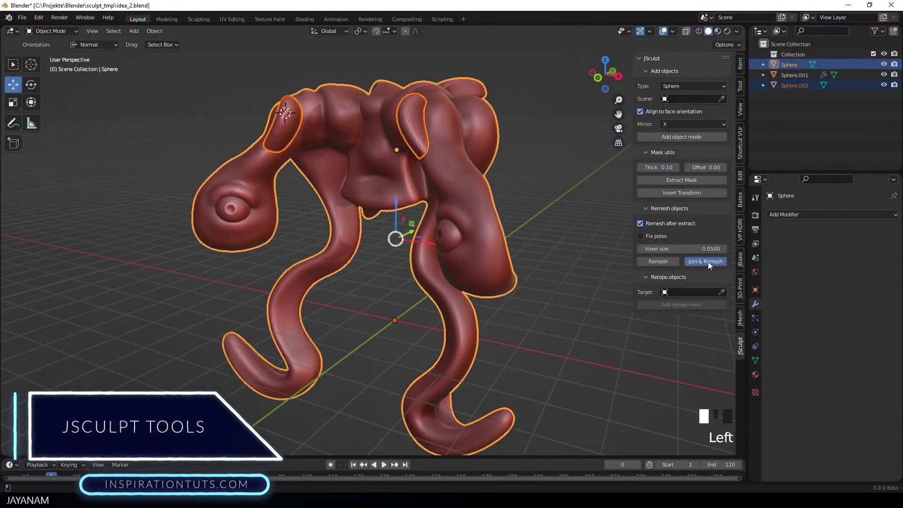
click(453, 126)
Mask the model's middle, then sculpt the extracted Sphere.002 with the Scrape/Peaks brush
ctrl+drag(427, 171, 385, 140)
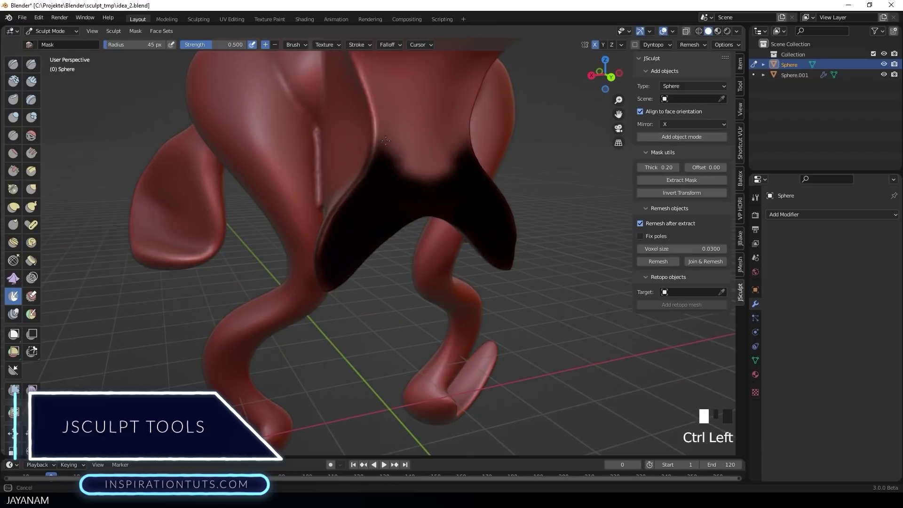
middle_drag(595, 275, 524, 266)
click(439, 185)
key(ctrl+Tab)
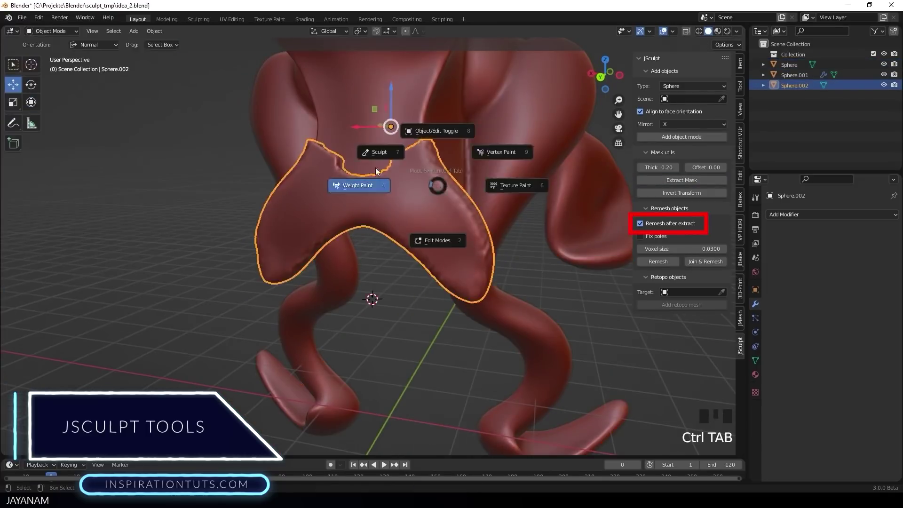
click(438, 131)
click(13, 170)
Orbit and zoom around the stone block and extracted piece to inspect them
middle_drag(263, 174, 329, 168)
middle_drag(284, 129, 443, 131)
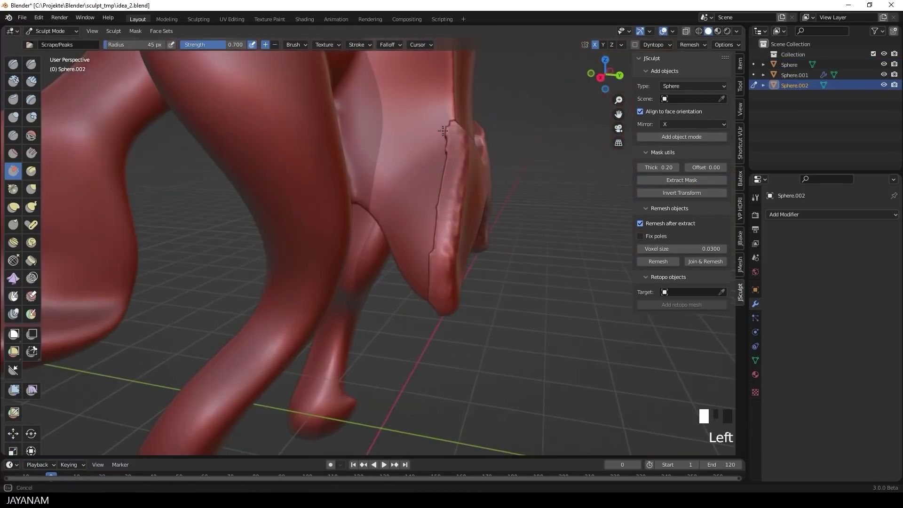
middle_drag(424, 303, 423, 172)
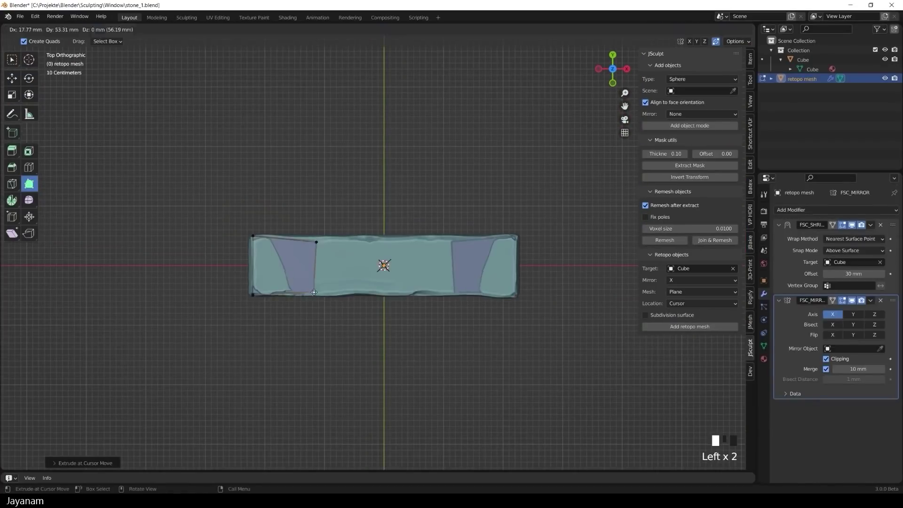
middle_drag(411, 271, 602, 416)
mouse_move(474, 334)
middle_down()
mouse_move(373, 298)
mouse_move(379, 307)
middle_up()
ctrl+click(379, 307)
scroll(380, 292, up, 3)
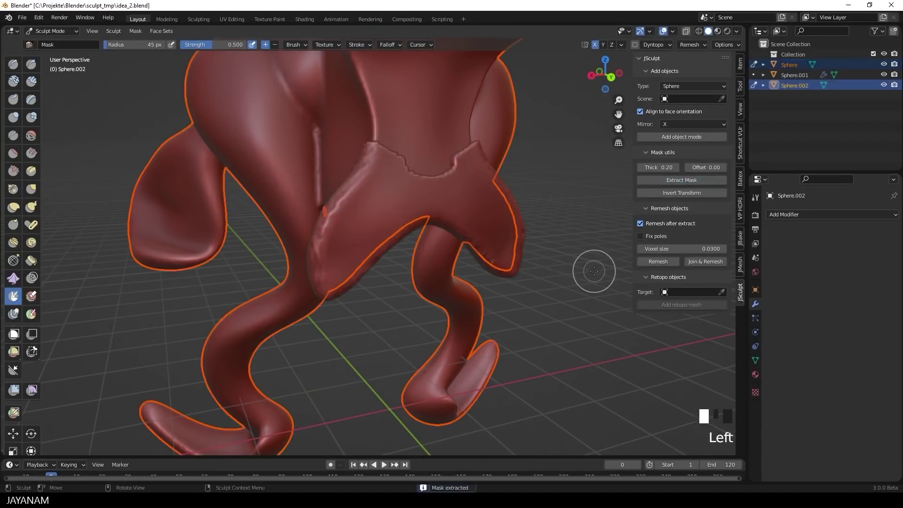
middle_drag(588, 268, 521, 265)
Return the extracted piece to Object Mode, reselect it, and view the red sculpt
click(532, 215)
click(438, 184)
key(ctrl+Tab)
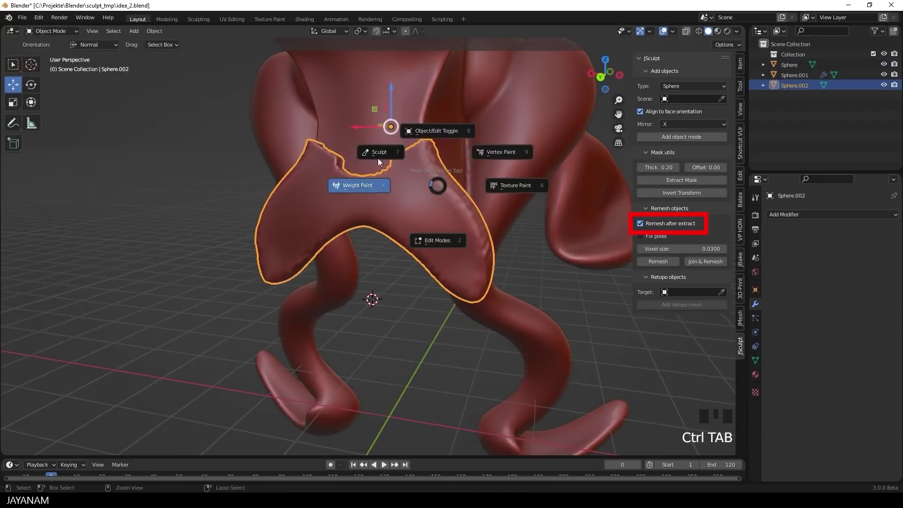
mouse_move(348, 162)
middle_down()
mouse_move(364, 192)
mouse_move(321, 164)
middle_up()
click(320, 165)
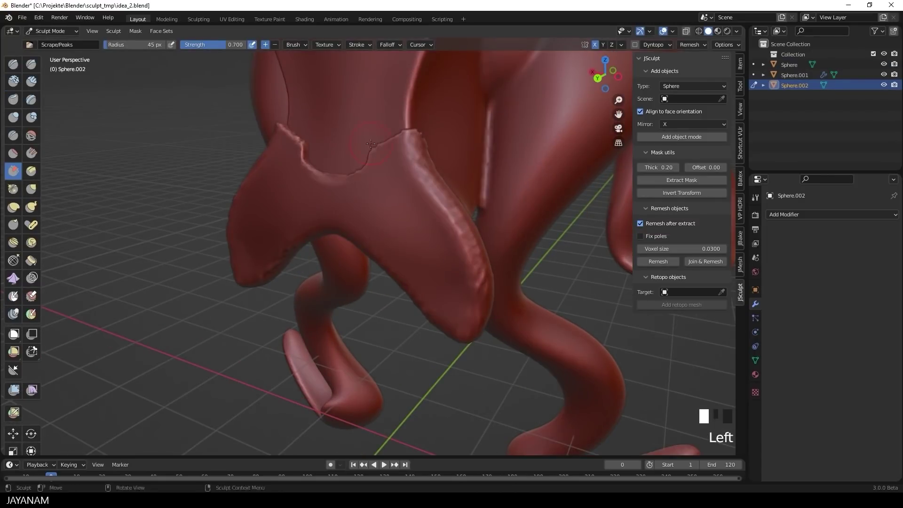
middle_drag(276, 124, 444, 133)
middle_drag(440, 285, 297, 254)
Add a mirrored pair of spheres onto the creature and apply the mirror with a remesh
click(694, 137)
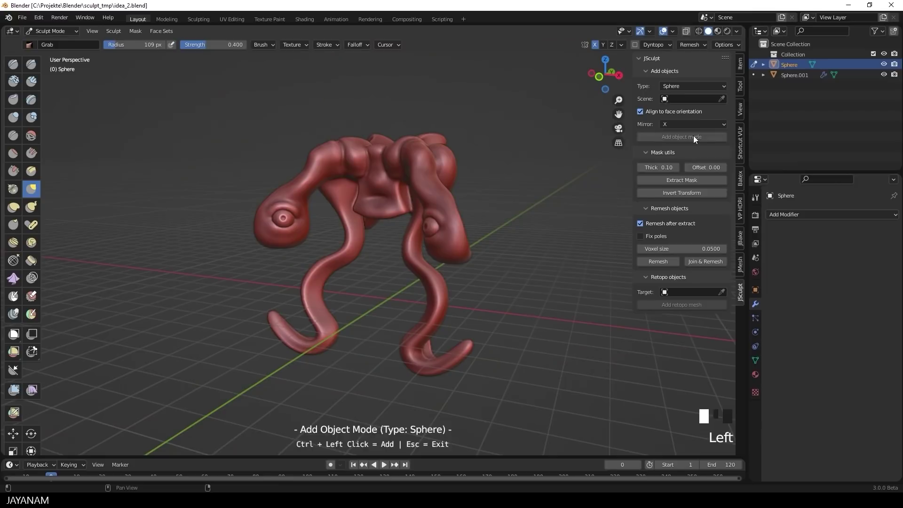
ctrl+click(317, 151)
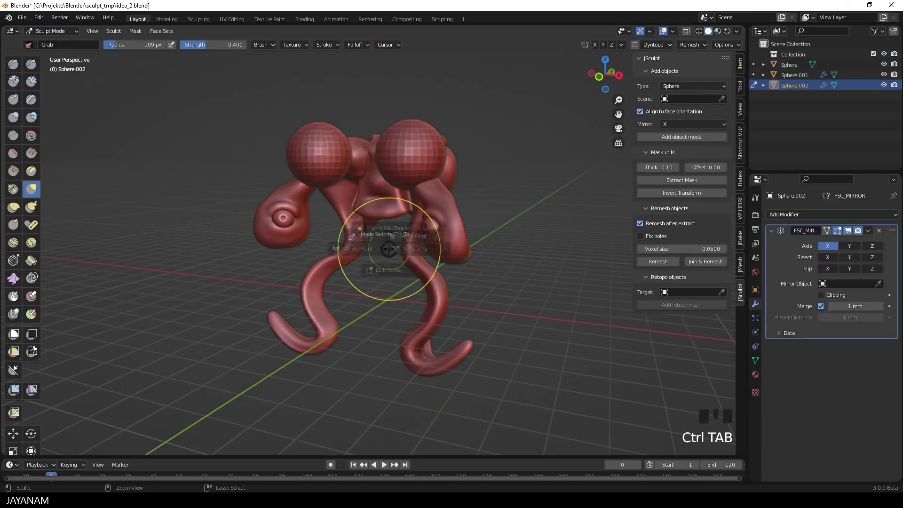
key(Tab)
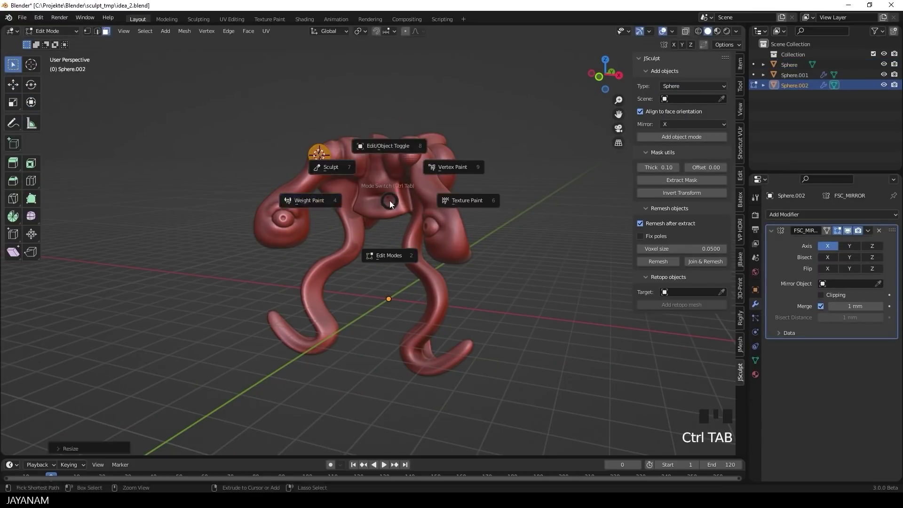
click(331, 167)
click(658, 261)
Select the spheres with the main body and Join & Remesh them in Sculpt Mode
middle_drag(587, 244, 492, 215)
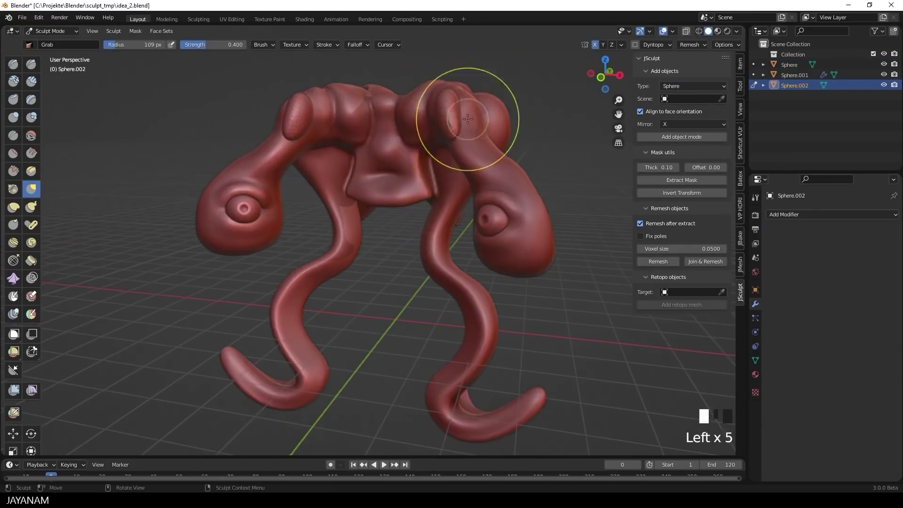
middle_drag(471, 218, 377, 201)
shift+click(455, 167)
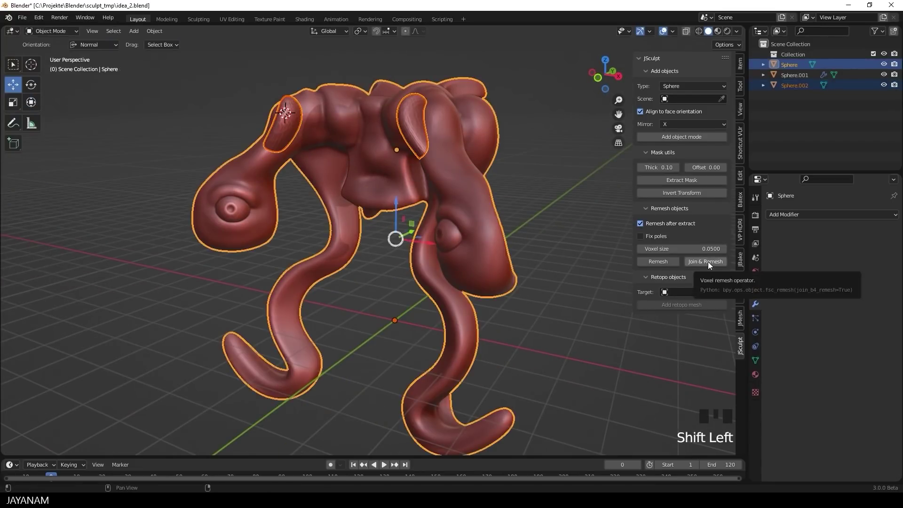
key(ctrl+Tab)
click(522, 81)
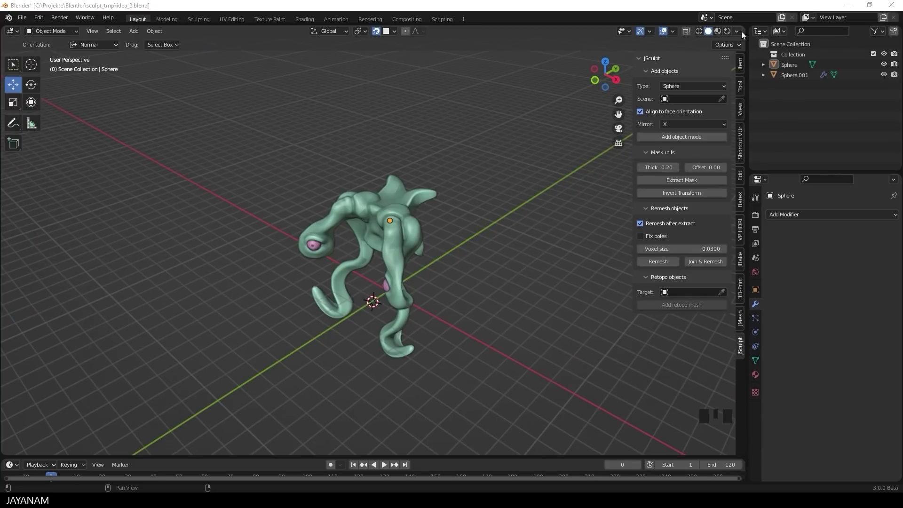
click(738, 32)
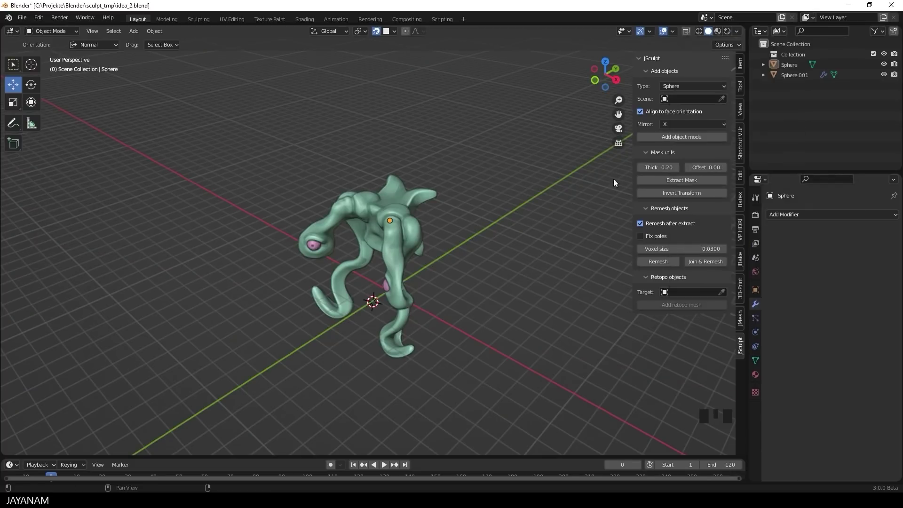
Add a retopo plane shrinkwrapped onto the Sphere and cut an edge loop across it
click(701, 305)
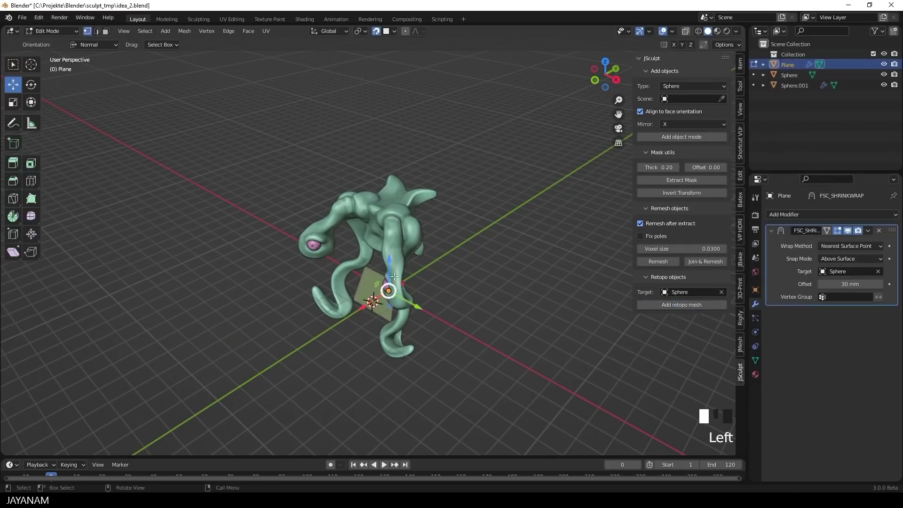
middle_drag(486, 166, 278, 171)
scroll(278, 171, up, 5)
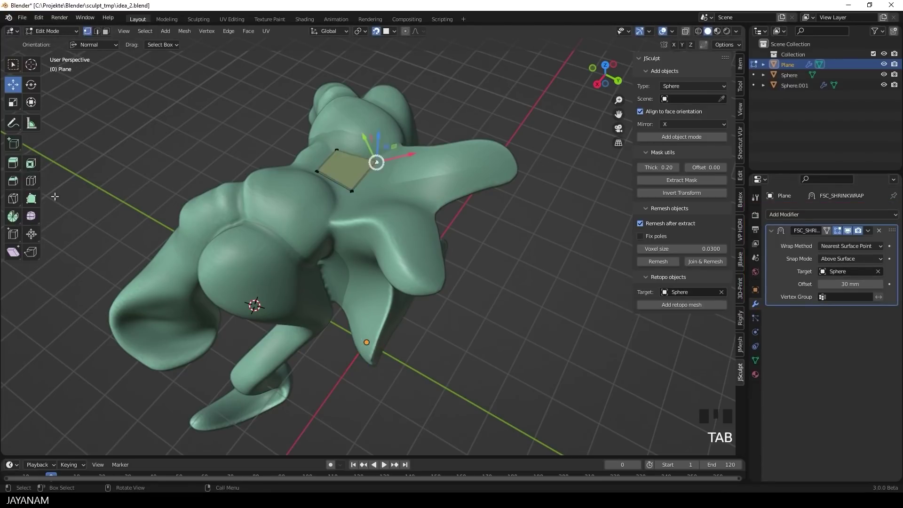
middle_drag(406, 170, 413, 175)
key(ctrl+r)
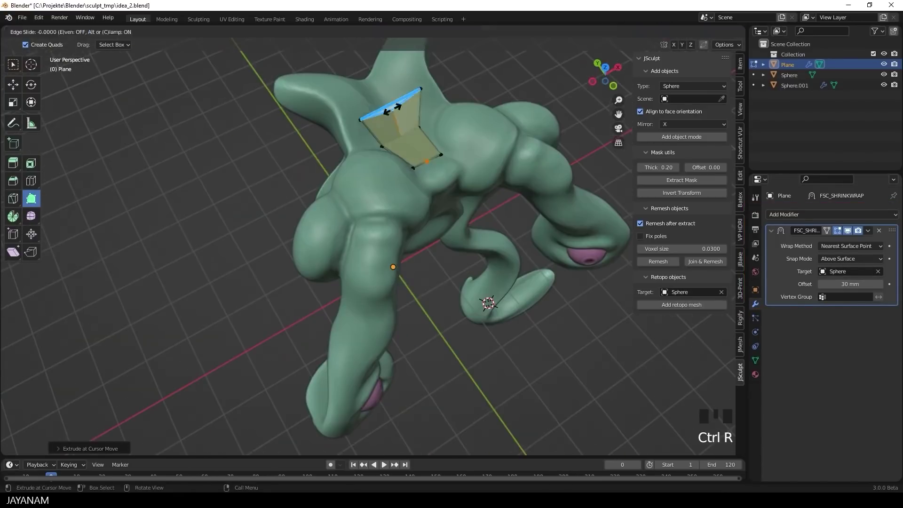
click(434, 175)
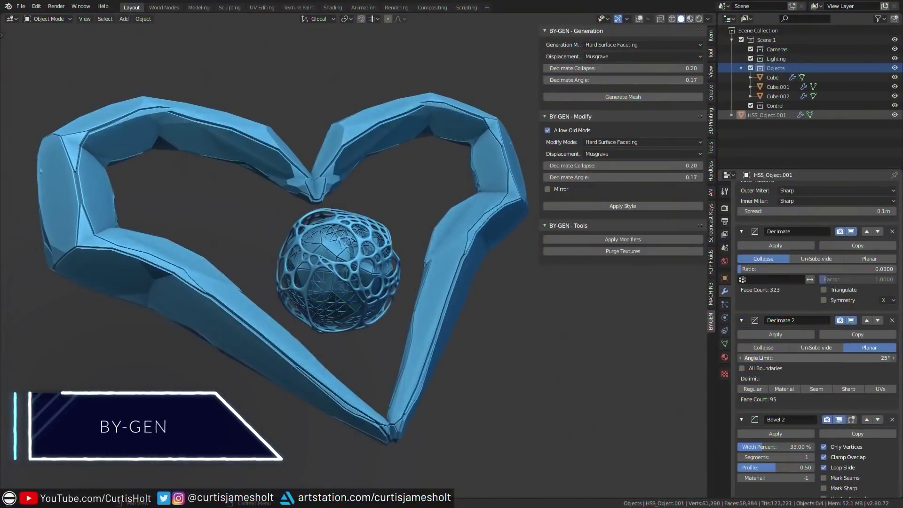
Raise the planar decimation angle to simplify the heart and rotate the Cube
drag(818, 357, 835, 358)
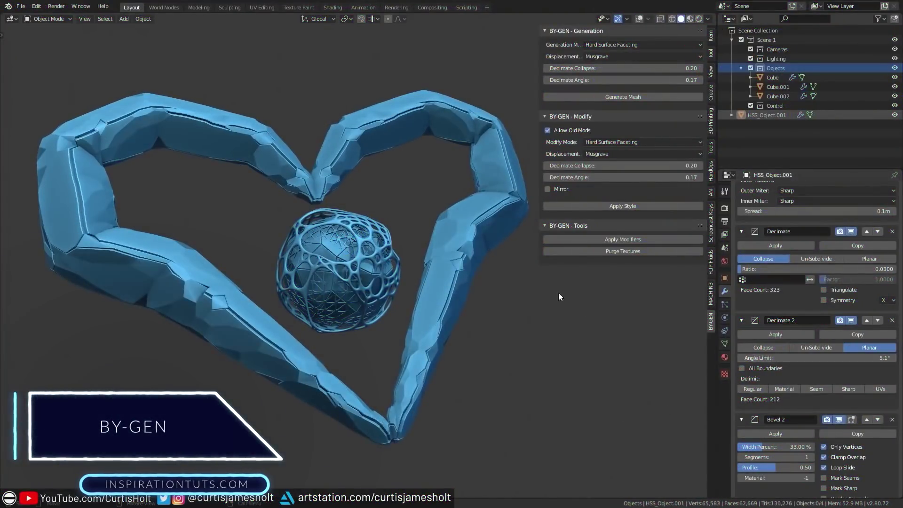
click(437, 311)
key(r)
key(r)
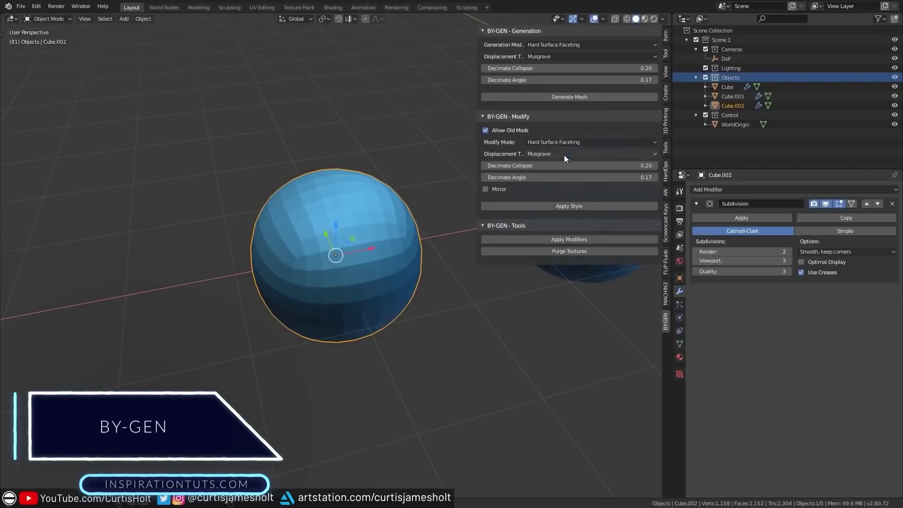
Generate a faceted hard-surface mesh from the sphere and fine-tune its Decimate Ratio
click(569, 206)
scroll(771, 345, down, 1)
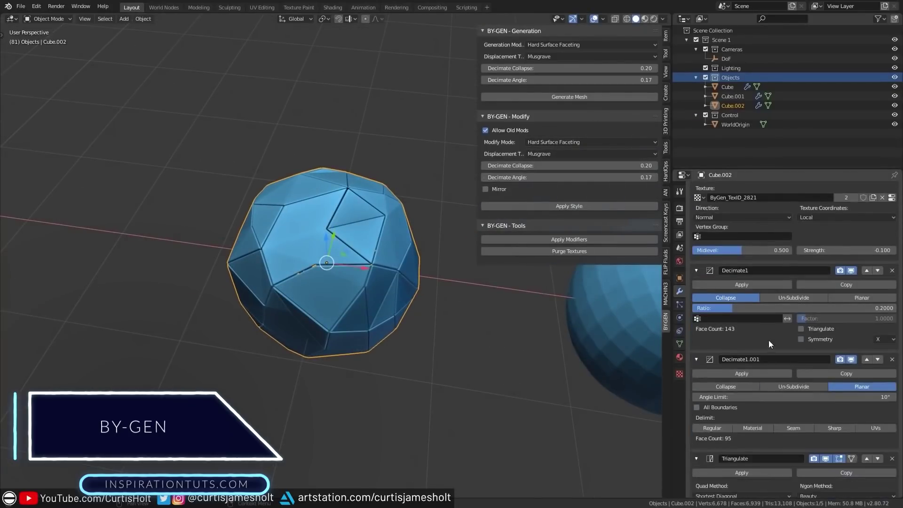
drag(753, 308, 859, 308)
middle_drag(539, 343, 544, 168)
mouse_move(828, 308)
mouse_down()
mouse_move(809, 308)
mouse_move(832, 308)
mouse_move(822, 308)
mouse_up()
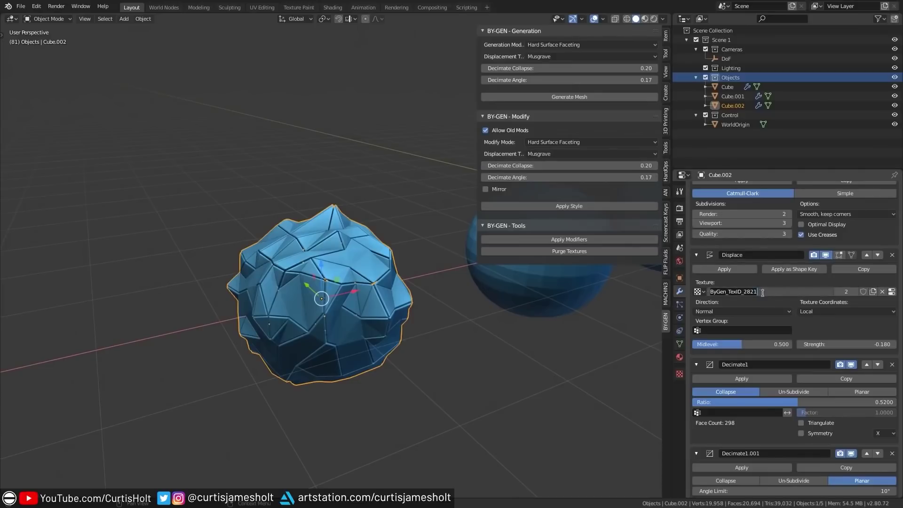
Purge the unused textures from the file
click(680, 375)
click(696, 204)
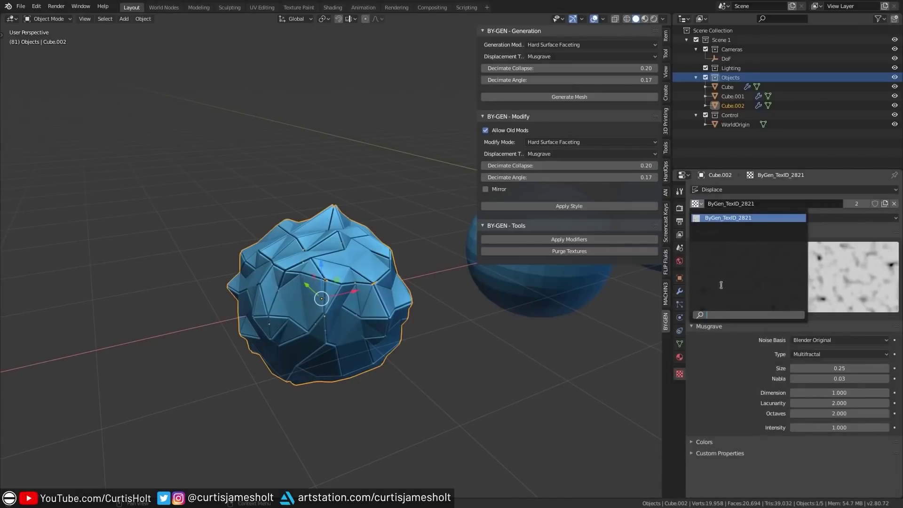
click(600, 253)
Apply the Metal Shell style to the other sphere, giving it 0.03 m wireframe struts
middle_drag(304, 291, 320, 341)
click(320, 341)
click(515, 205)
middle_drag(515, 205, 407, 289)
scroll(407, 289, up, 5)
middle_drag(391, 258, 487, 154)
Apply the Organic Shell style with Wood displacement to the Cube
click(680, 291)
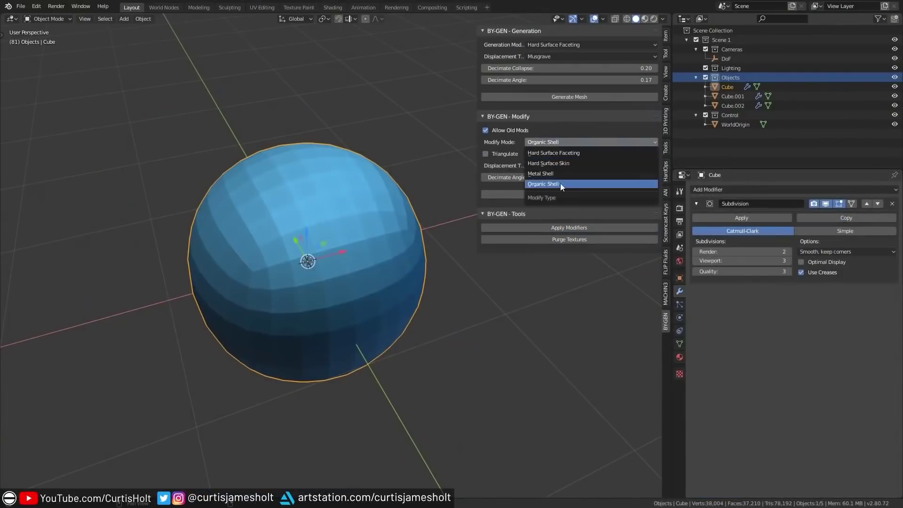
click(560, 185)
click(544, 165)
click(557, 186)
click(569, 194)
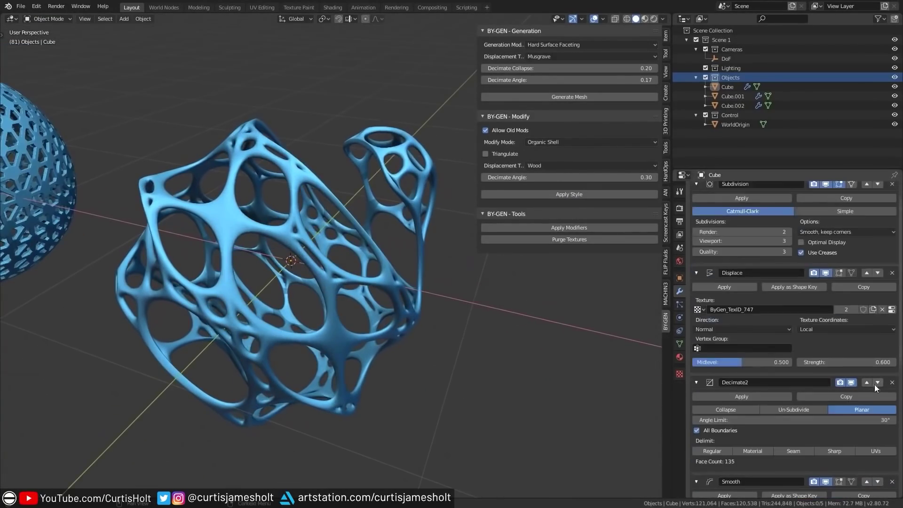
Lower Smooth Repeat to 12 and give the plane a Hard Surface Skin style
scroll(819, 323, down, 5)
click(750, 312)
click(750, 313)
click(751, 312)
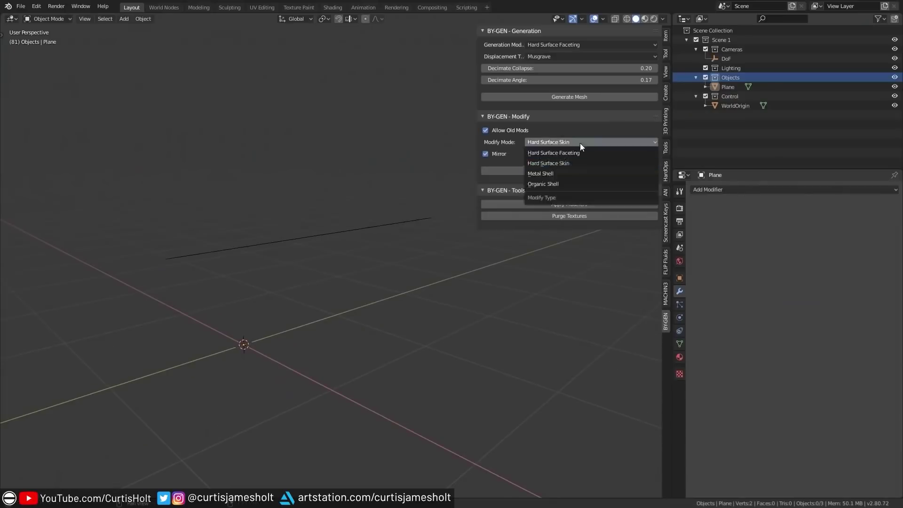
click(580, 143)
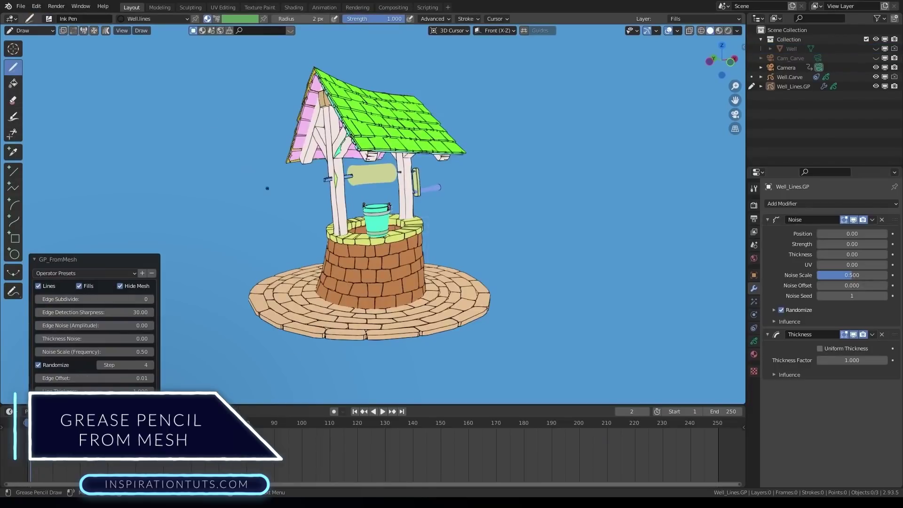
Select Well_Lines.GP and toggle its Fills and Lines layers off and back on
middle_drag(267, 188, 419, 250)
click(778, 87)
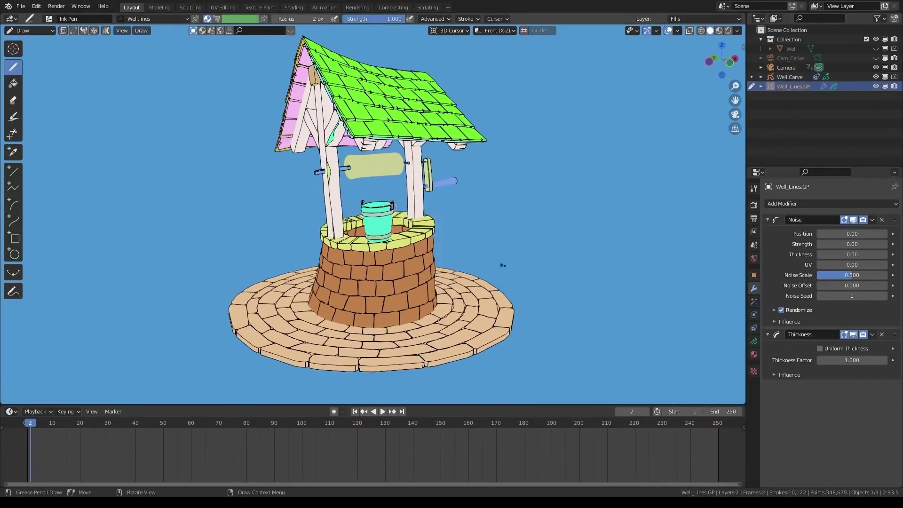
click(754, 340)
click(869, 244)
click(868, 244)
click(869, 233)
click(869, 234)
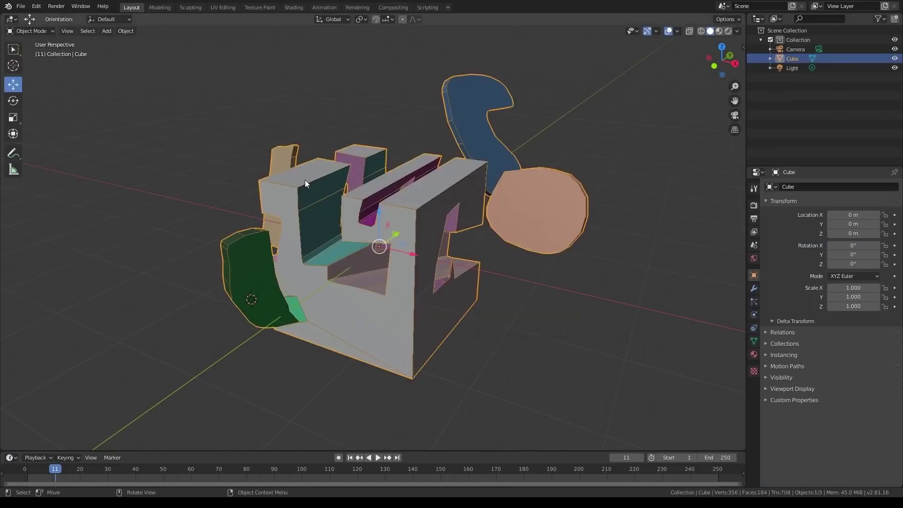
Convert the cube to Grease Pencil from the Object menu and reveal the conversion options
click(126, 30)
click(161, 466)
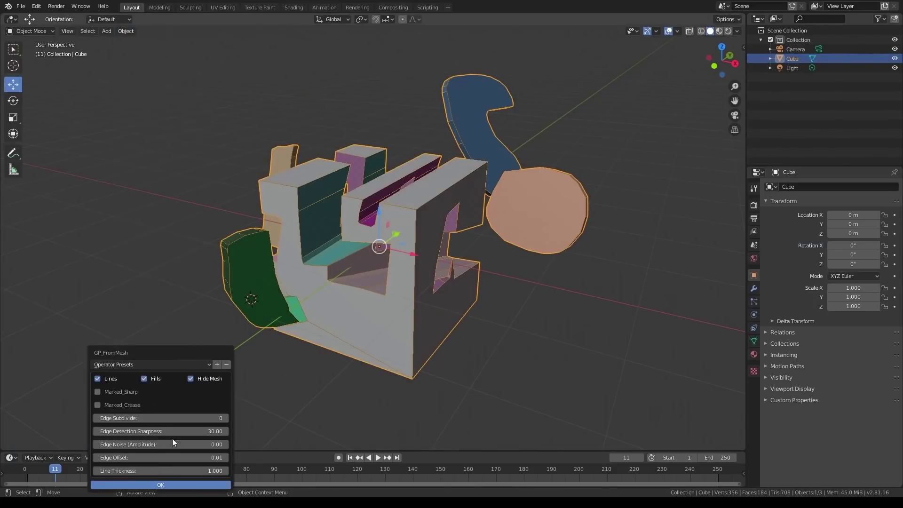
click(161, 484)
mouse_move(366, 230)
middle_down()
mouse_move(379, 219)
mouse_move(255, 296)
middle_up()
scroll(379, 219, up, 4)
scroll(379, 219, down, 4)
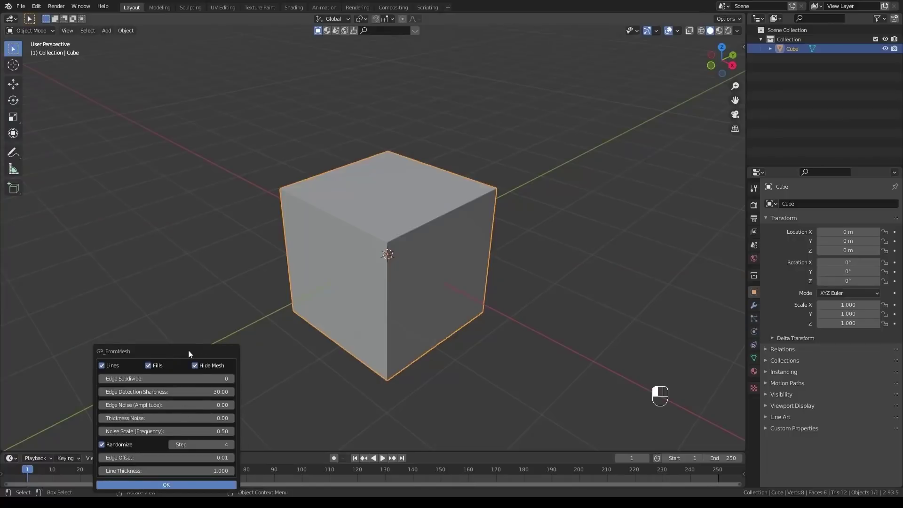
click(171, 379)
click(55, 443)
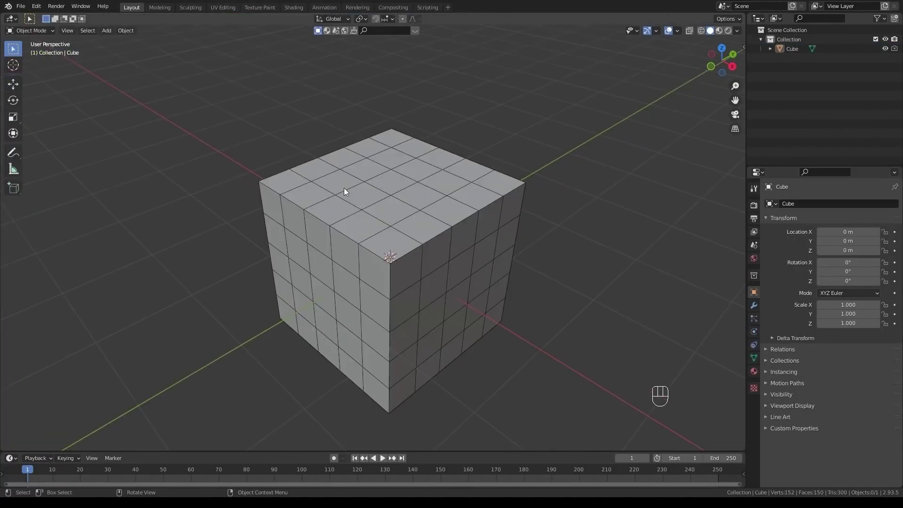
Convert the subdivided cube to a Grease Pencil object with line thickness 1.720
click(343, 188)
click(126, 30)
mouse_move(166, 274)
click(241, 295)
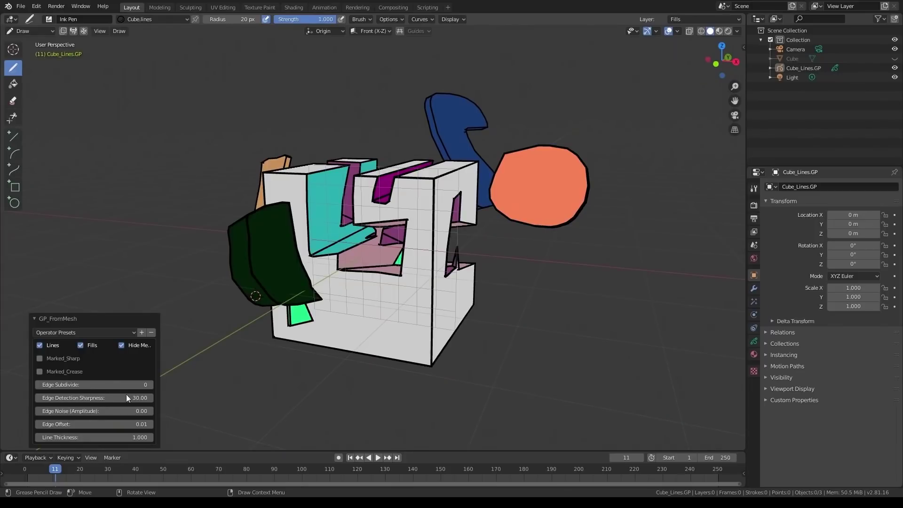
mouse_move(136, 438)
mouse_down()
mouse_move(99, 439)
mouse_move(99, 411)
mouse_move(115, 399)
mouse_up()
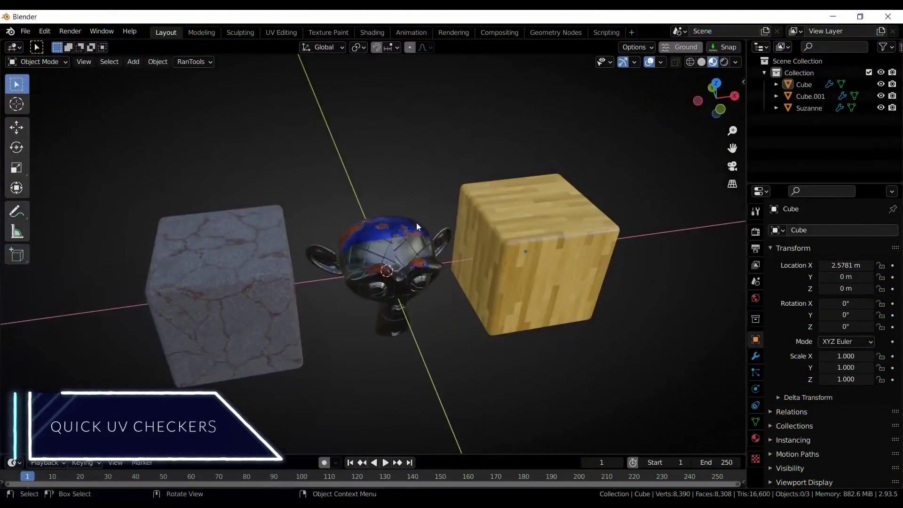
Select all three objects and toggle the UV checker texture on and off with Shift+Alt+C
scroll(414, 221, up, 5)
scroll(410, 221, down, 2)
middle_drag(416, 208, 411, 247)
scroll(431, 267, up, 3)
scroll(428, 234, down, 5)
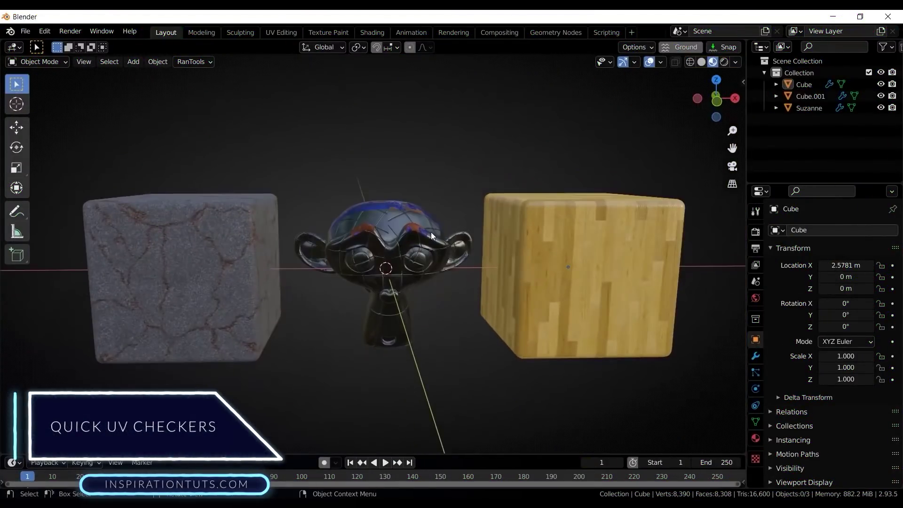
key(a)
key(shift+alt+c)
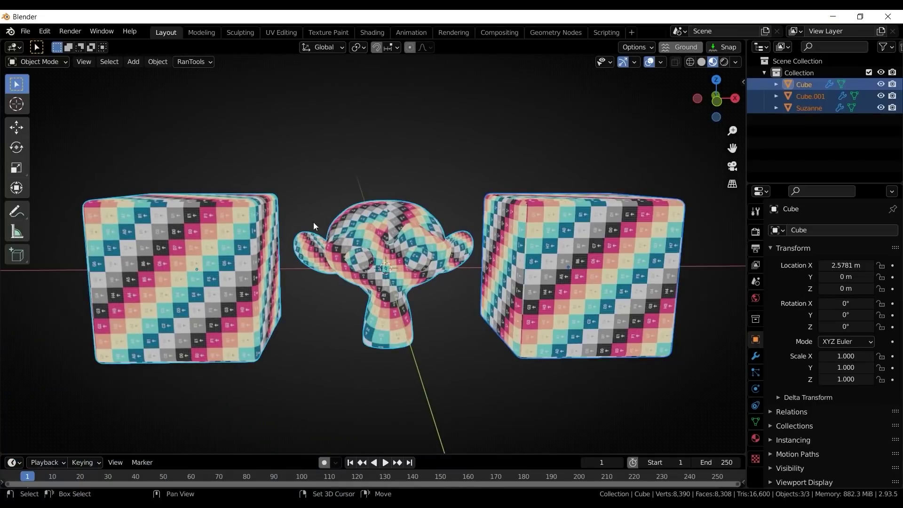
key(shift+alt+c)
Reapply the UV checker to inspect Suzanne, then restore original materials and deselect all
middle_drag(520, 227, 503, 264)
scroll(504, 264, up, 3)
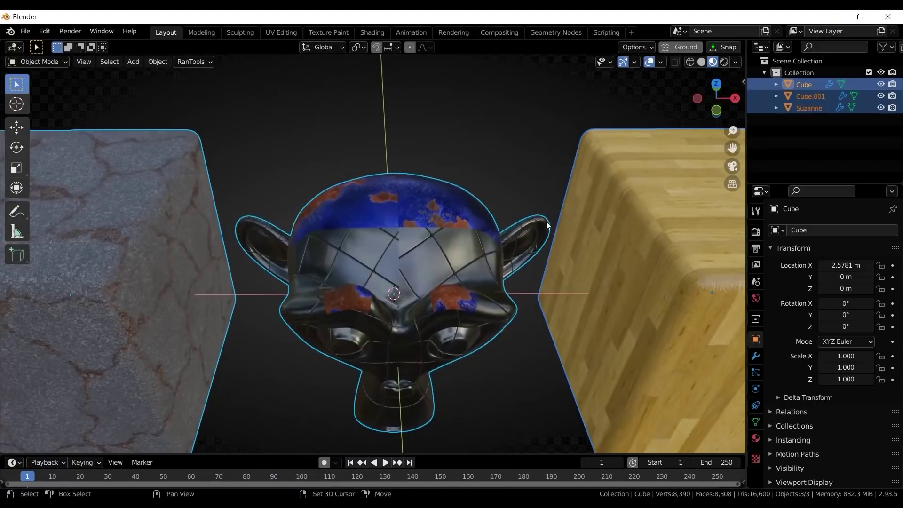
key(shift+alt+c)
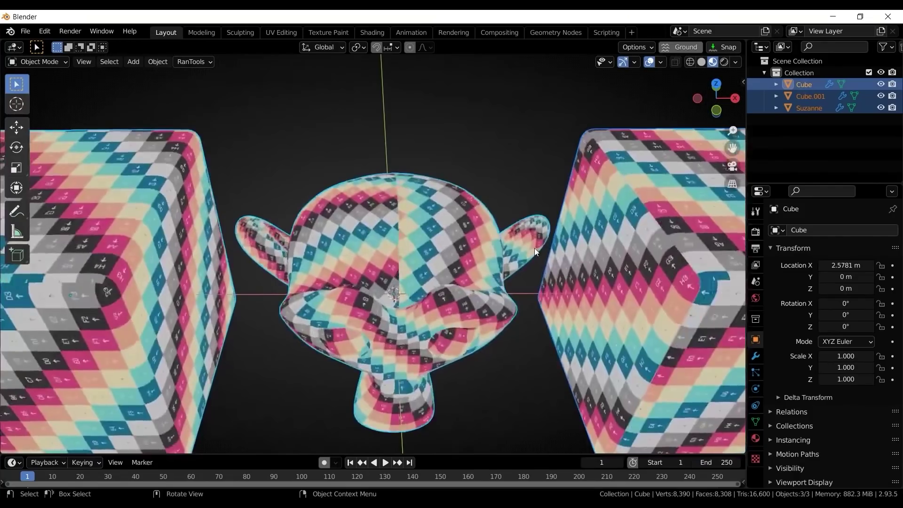
middle_drag(478, 247, 451, 230)
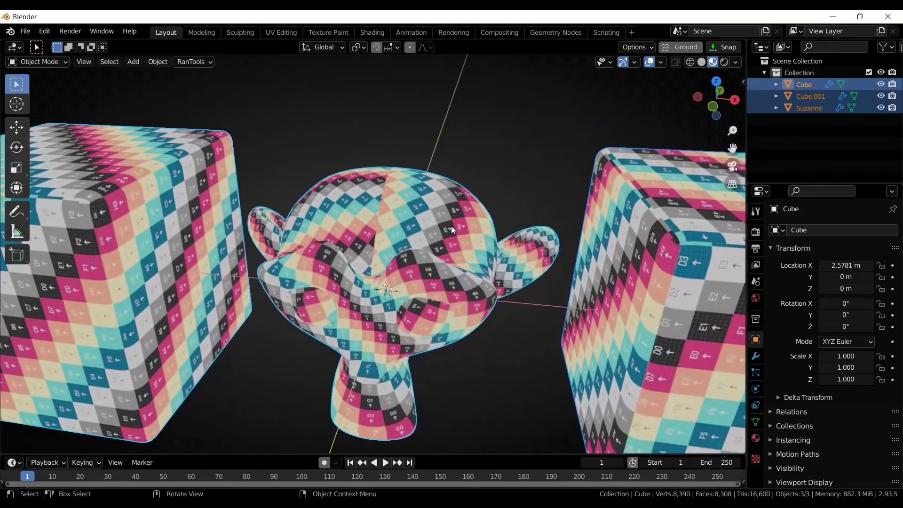
middle_drag(373, 231, 316, 210)
key(shift+alt+c)
key(alt+a)
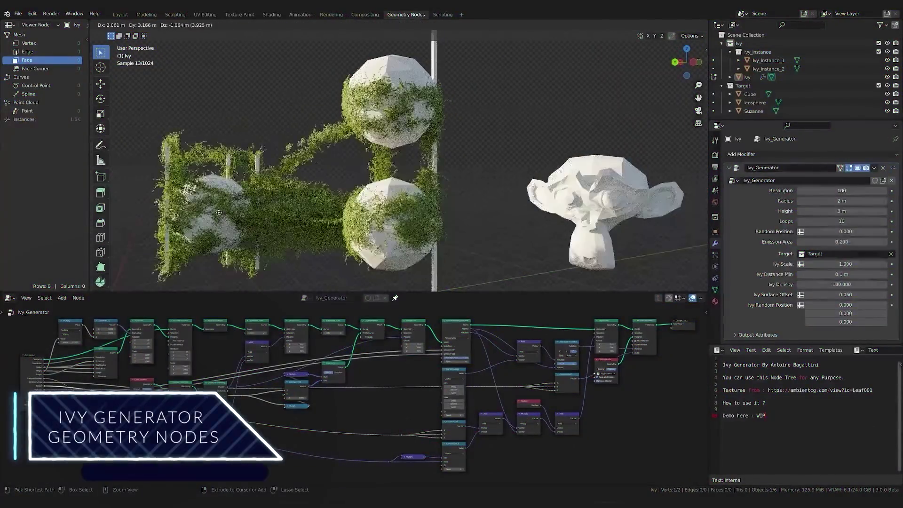
Give the plane an Ivy_Generator Geometry Nodes modifier targeting Wheel, keeping one vertex at 3 m height
middle_drag(233, 192, 463, 172)
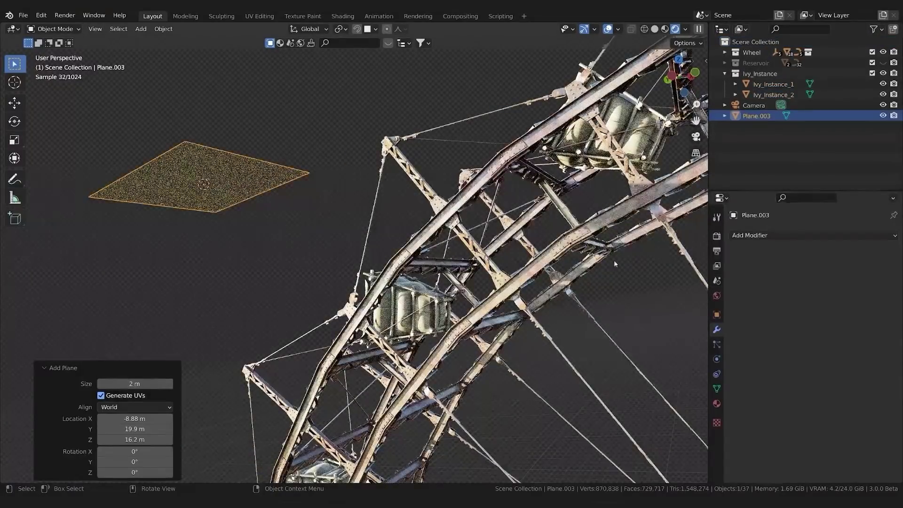
click(752, 235)
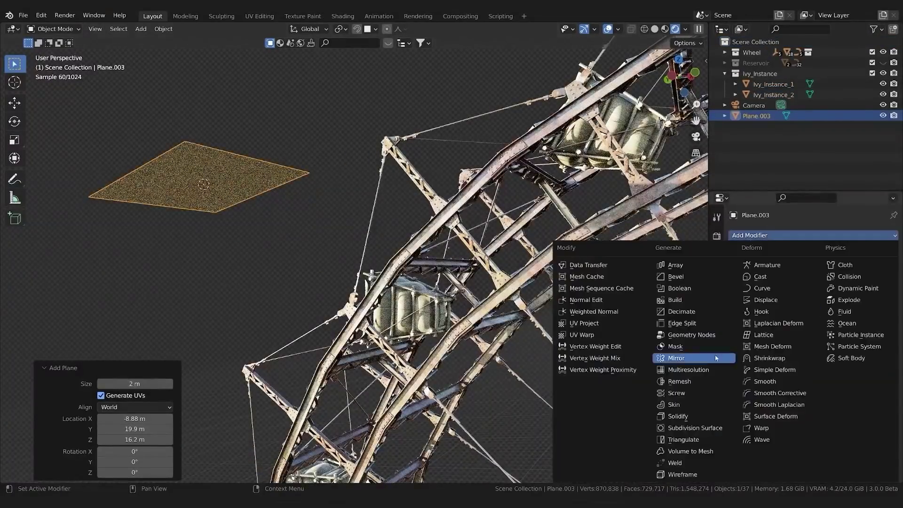
click(696, 296)
click(742, 268)
click(749, 295)
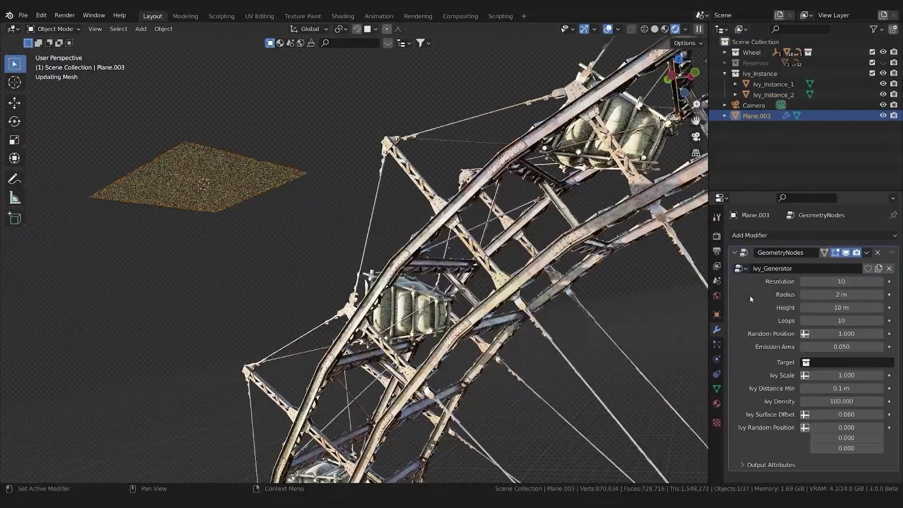
click(847, 362)
click(805, 408)
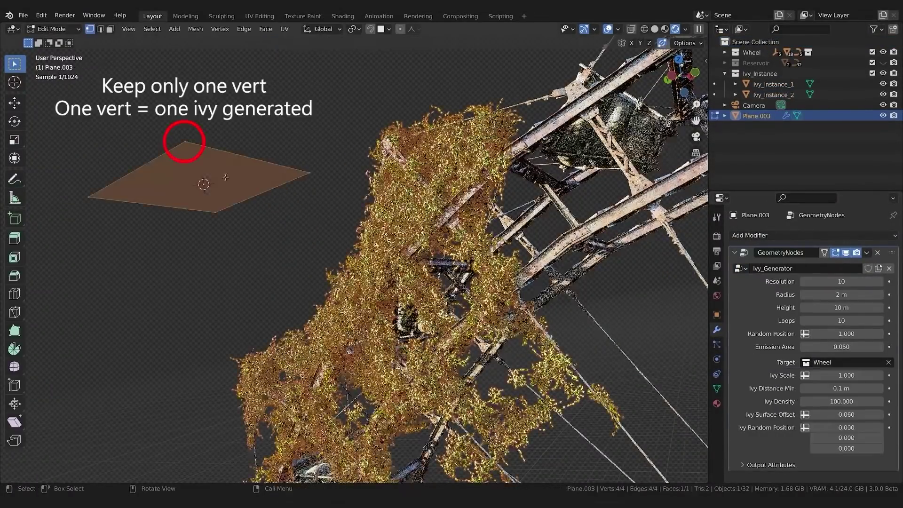
click(185, 141)
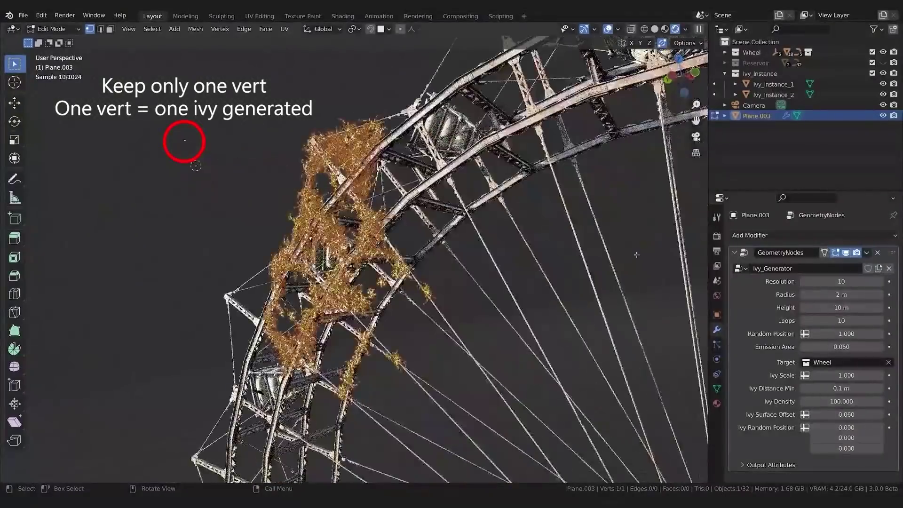
key(Return)
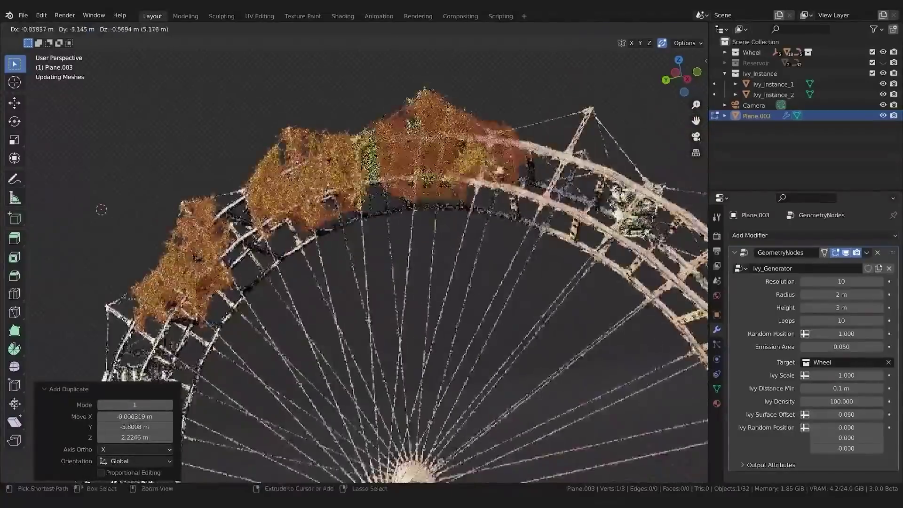
Duplicate the ivy vertex twice onto the wheel for more growth, then play the character animation
key(shift+d)
click(332, 231)
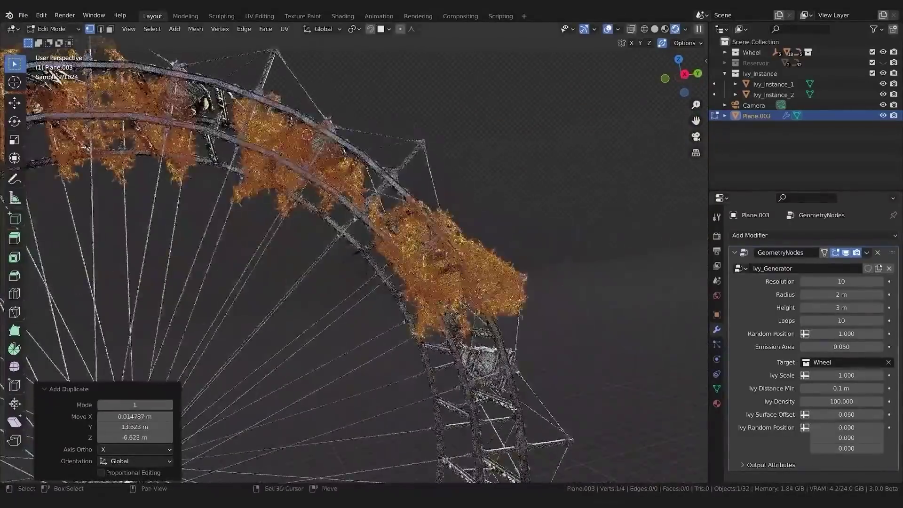
key(shift+d)
click(412, 322)
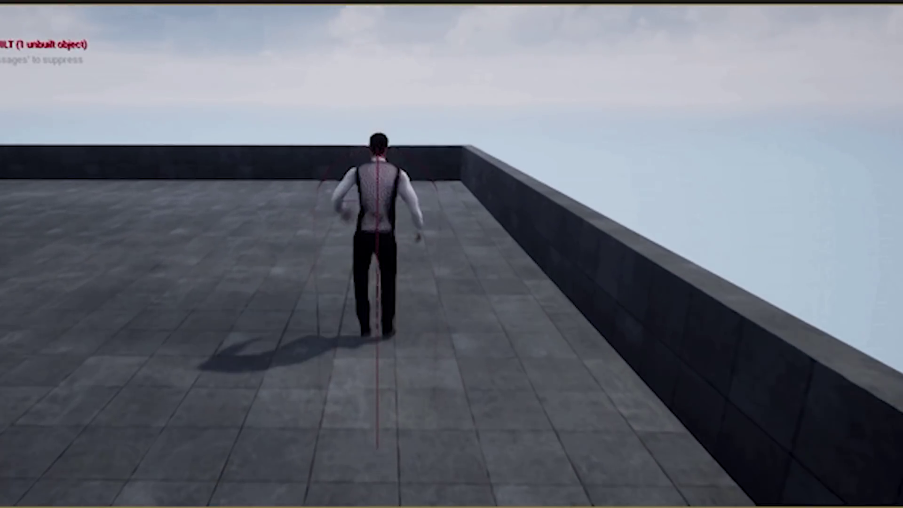
key(space)
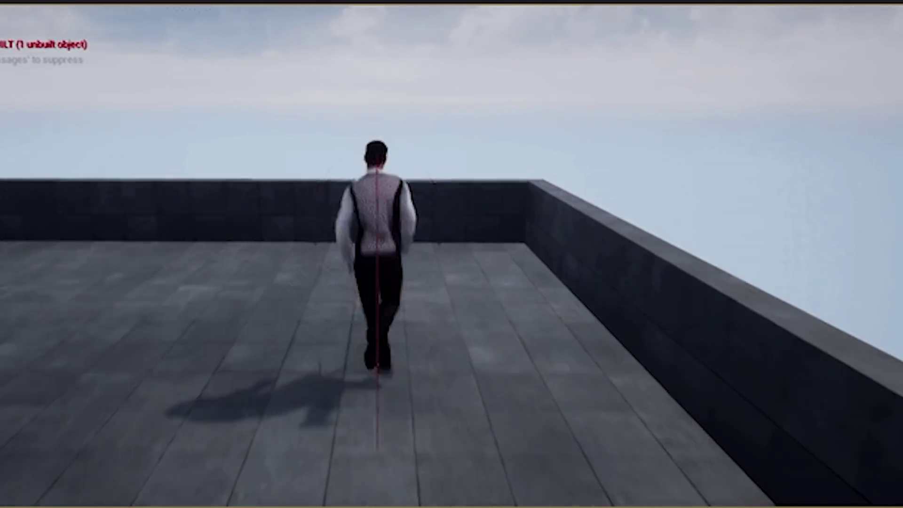
key(space)
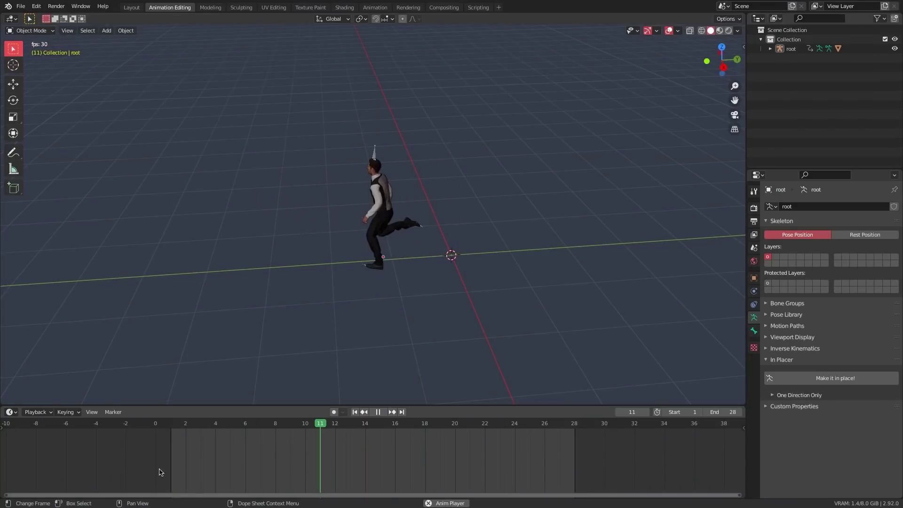
Stop the running character's animation playback
key(space)
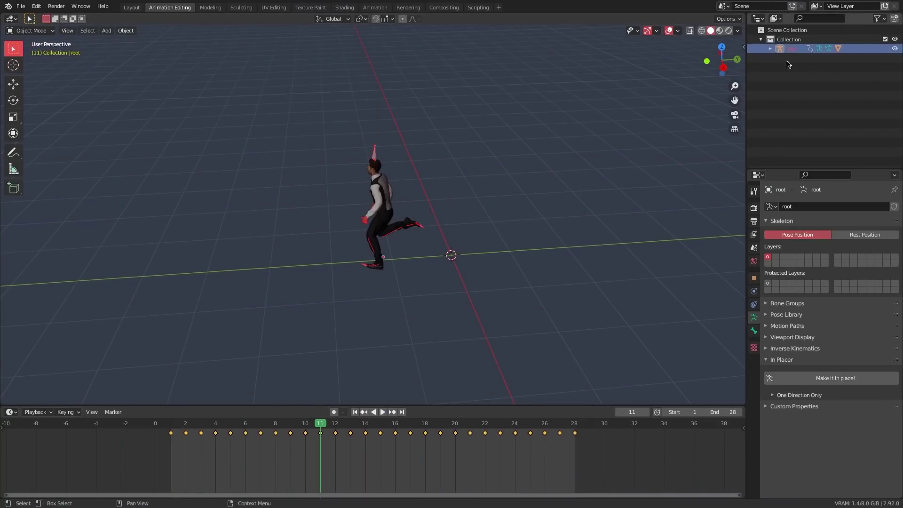